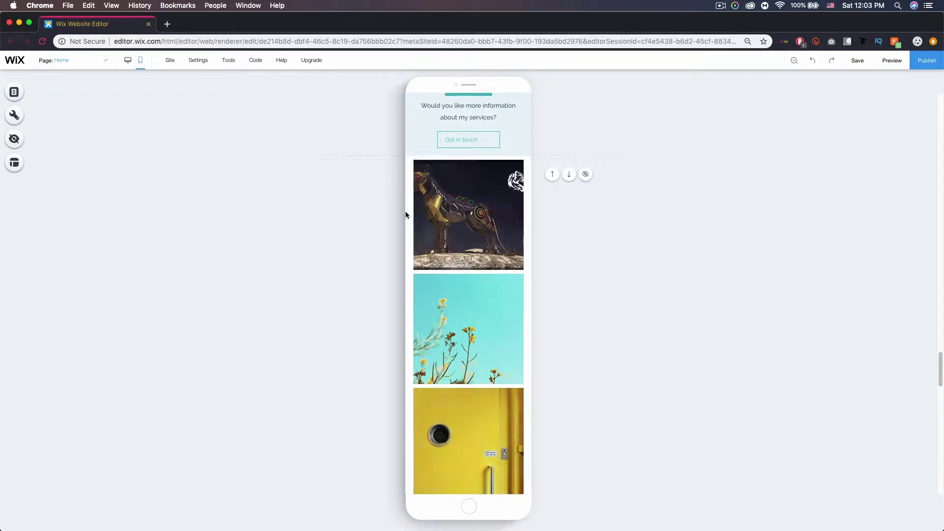
Open the Mobile Background panel through the phone preview's Change Page Background option
scroll(399, 246, down, 3)
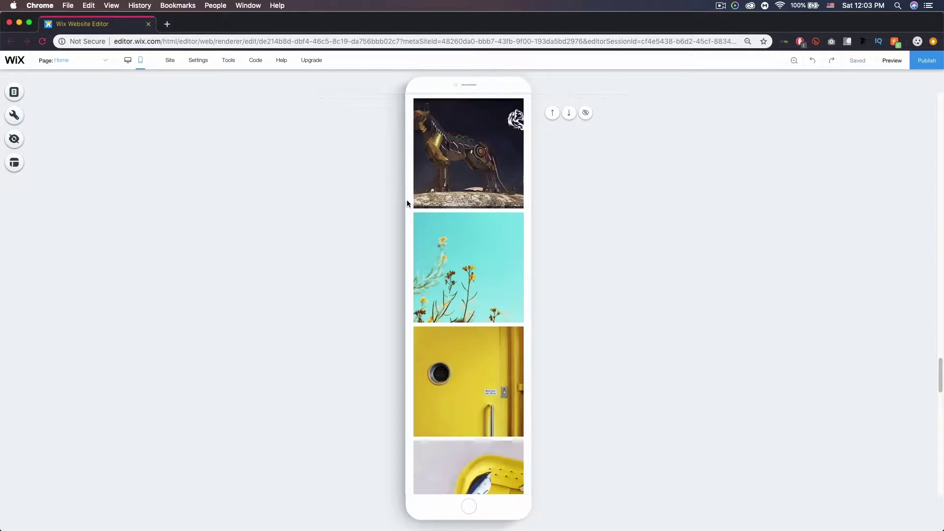
scroll(408, 209, up, 2)
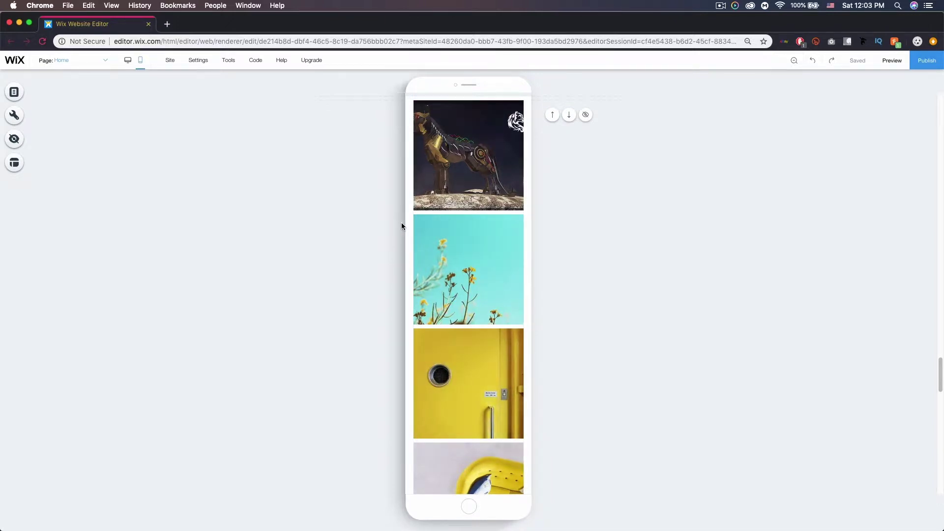
mouse_move(407, 219)
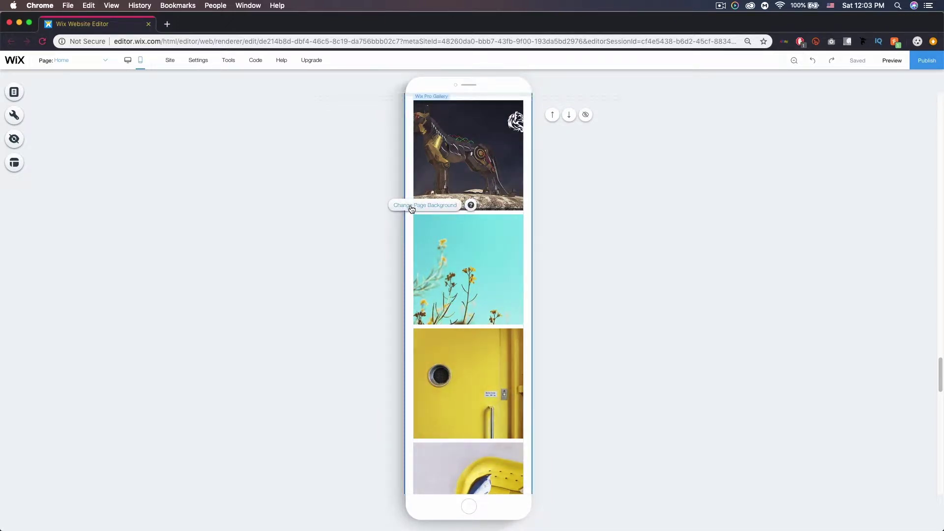
click(411, 209)
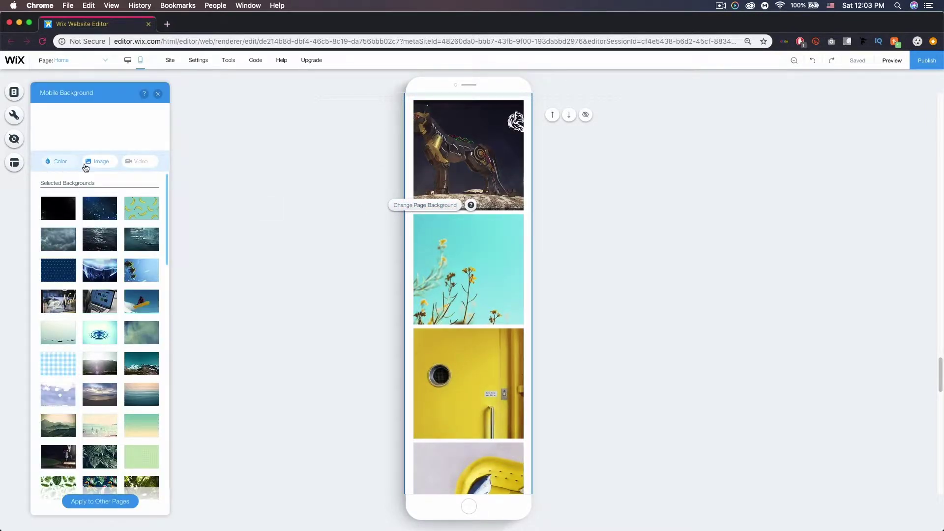
mouse_move(137, 166)
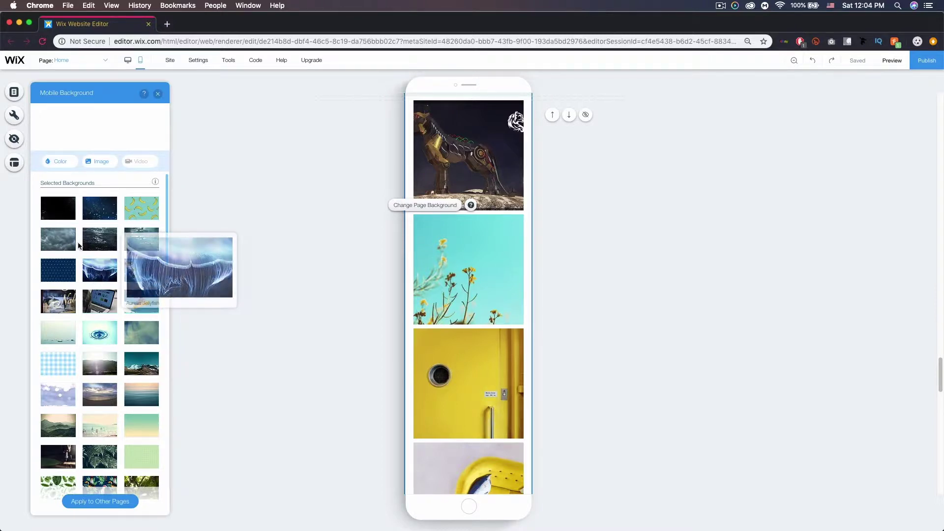
mouse_move(99, 299)
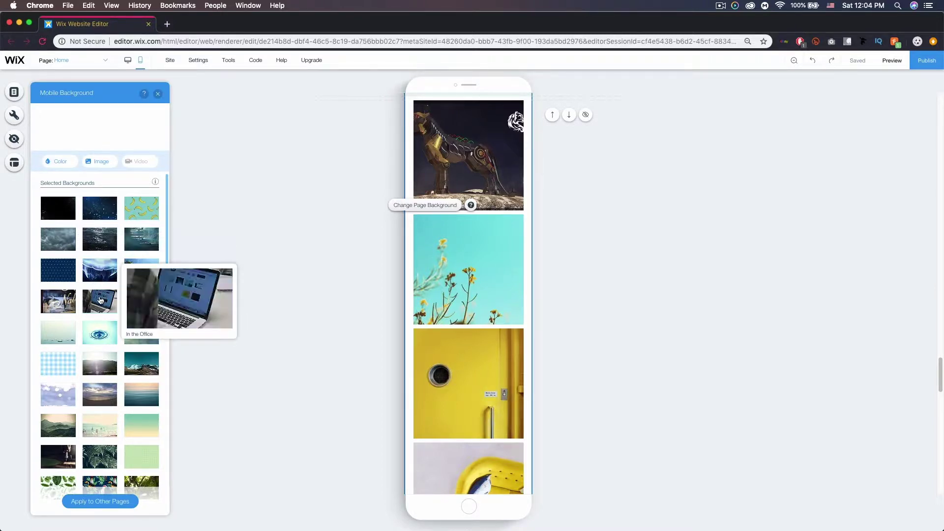
scroll(100, 299, down, 3)
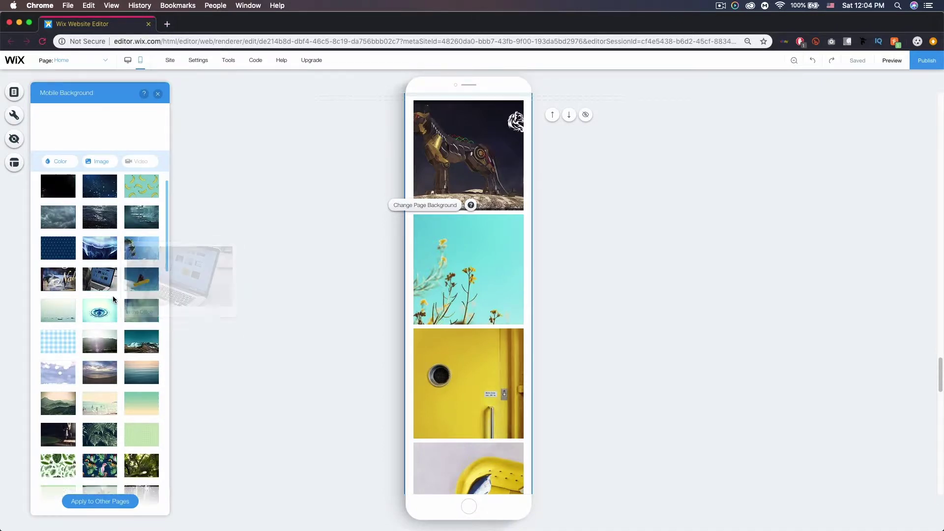
scroll(112, 299, down, 7)
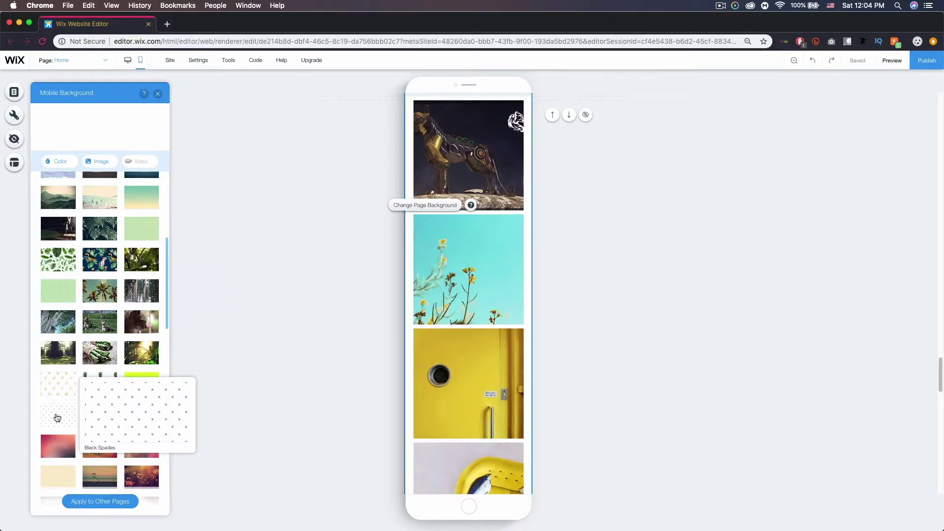
click(57, 418)
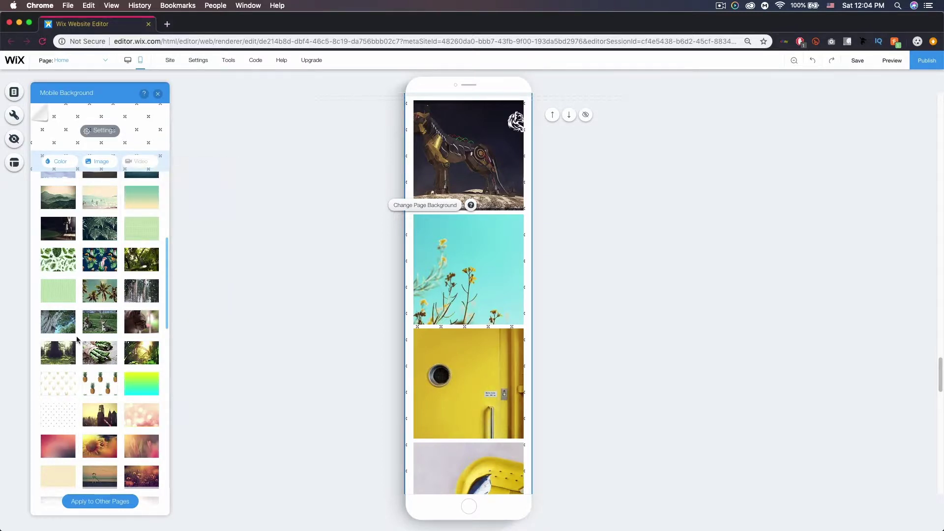
Adjust the Black Spades pattern's Image Opacity slider and open the colour-behind-image picker
click(103, 135)
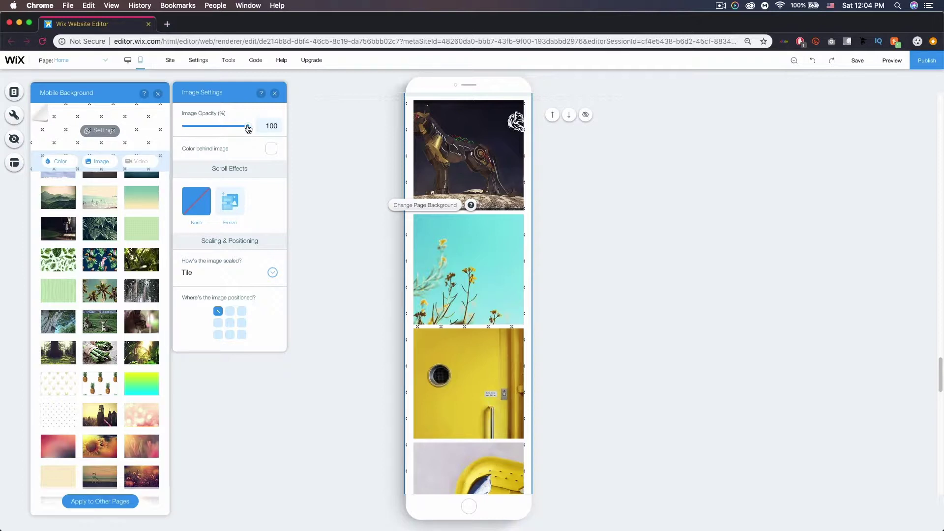
drag(249, 129, 188, 132)
drag(211, 131, 259, 129)
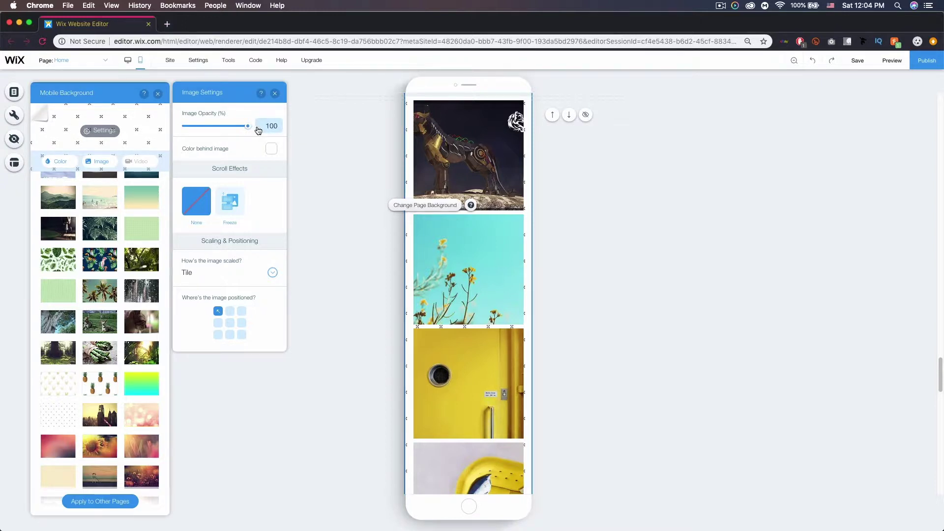
click(271, 154)
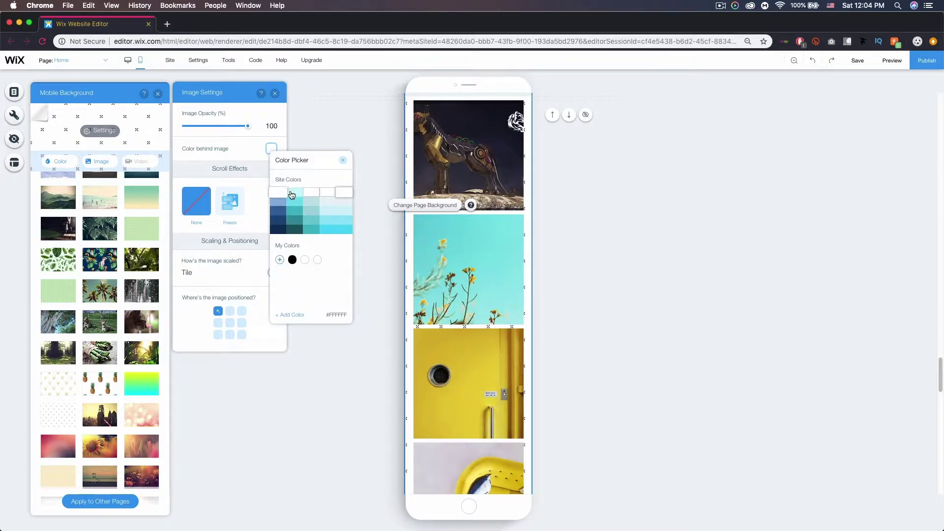
Try light cyan #CDF5FA behind the pattern, then change that colour to white
click(292, 193)
click(237, 151)
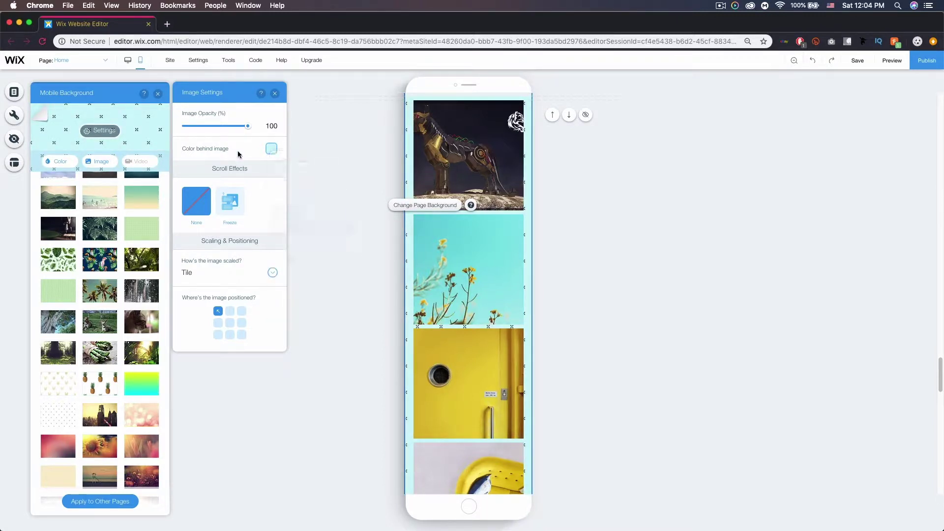
click(271, 150)
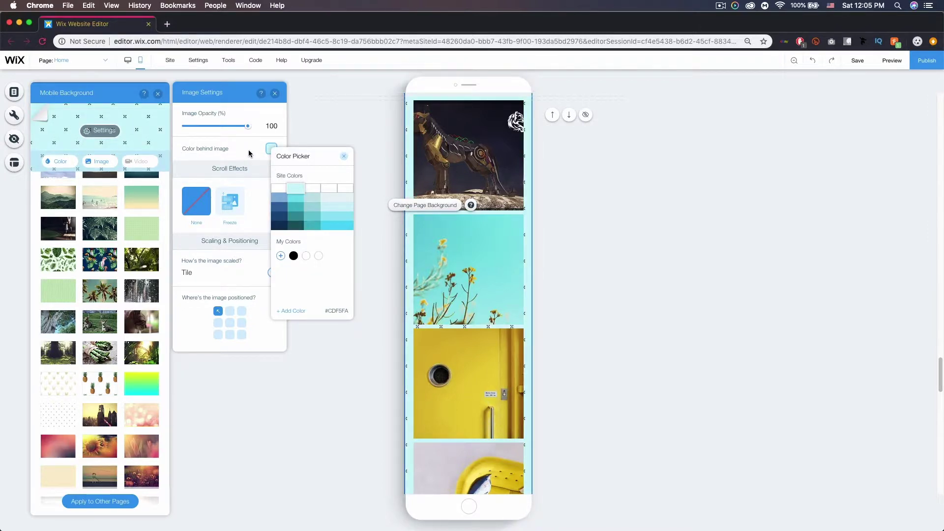
click(249, 153)
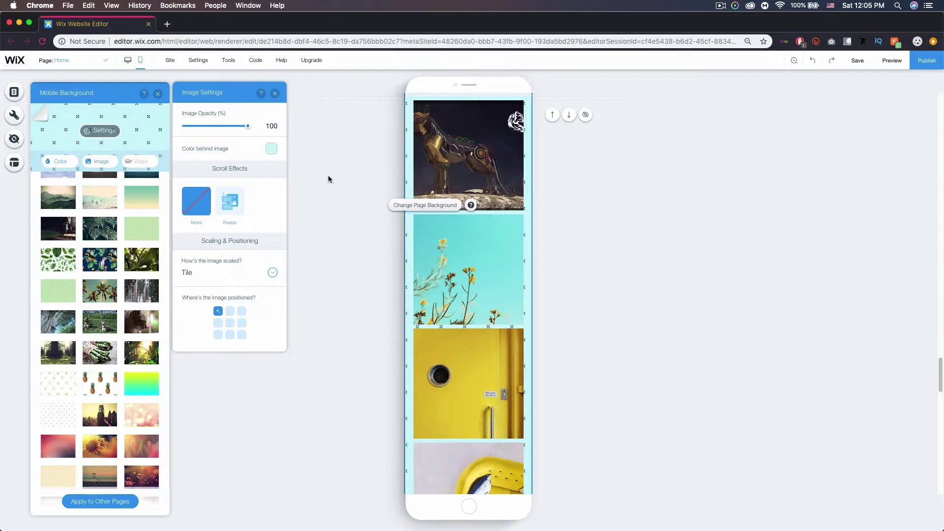
click(269, 149)
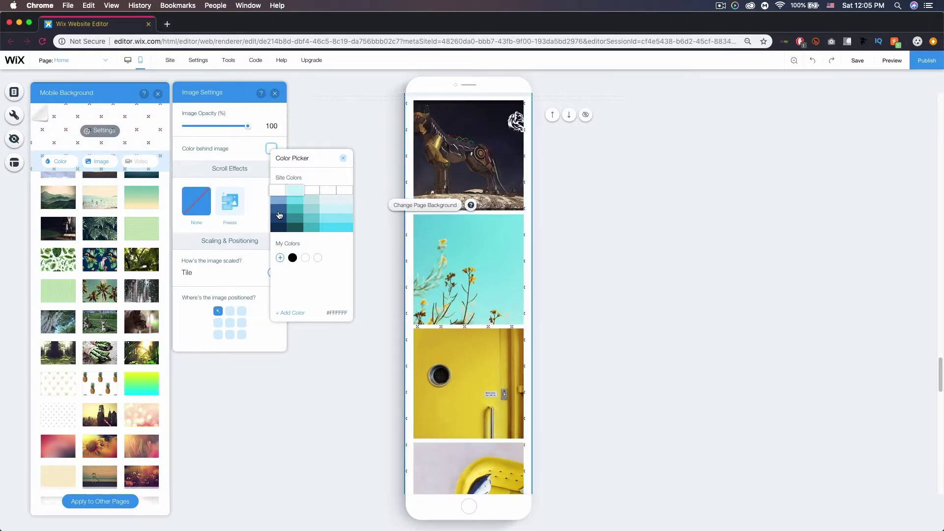
click(281, 193)
click(248, 154)
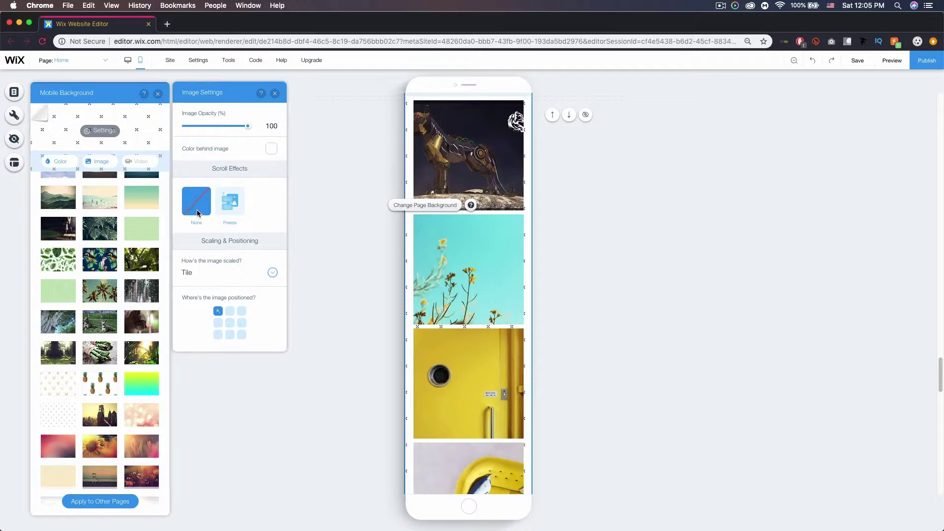
click(231, 205)
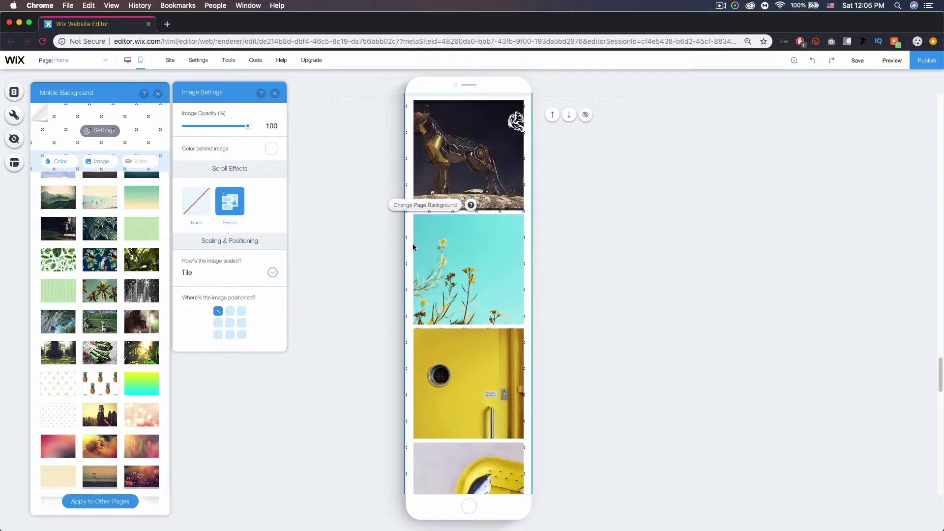
click(387, 254)
scroll(413, 270, down, 5)
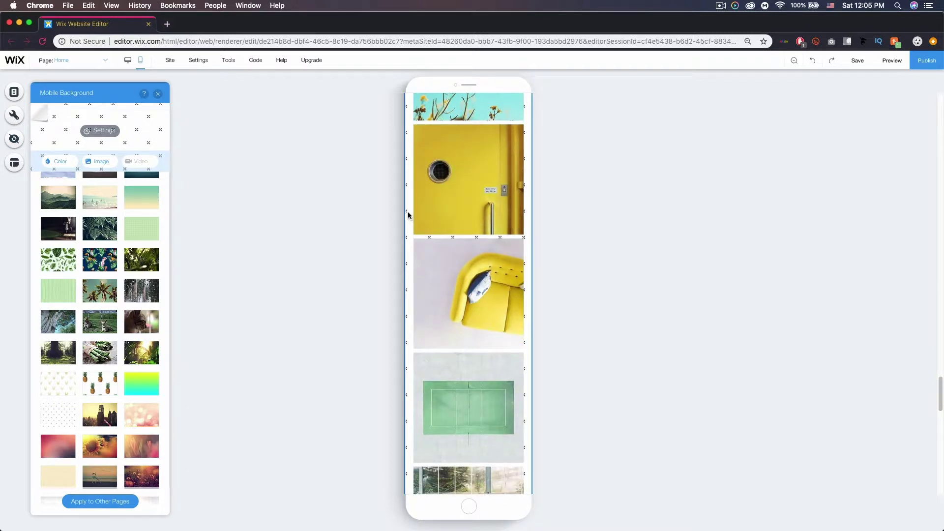
scroll(408, 212, down, 2)
scroll(408, 215, down, 3)
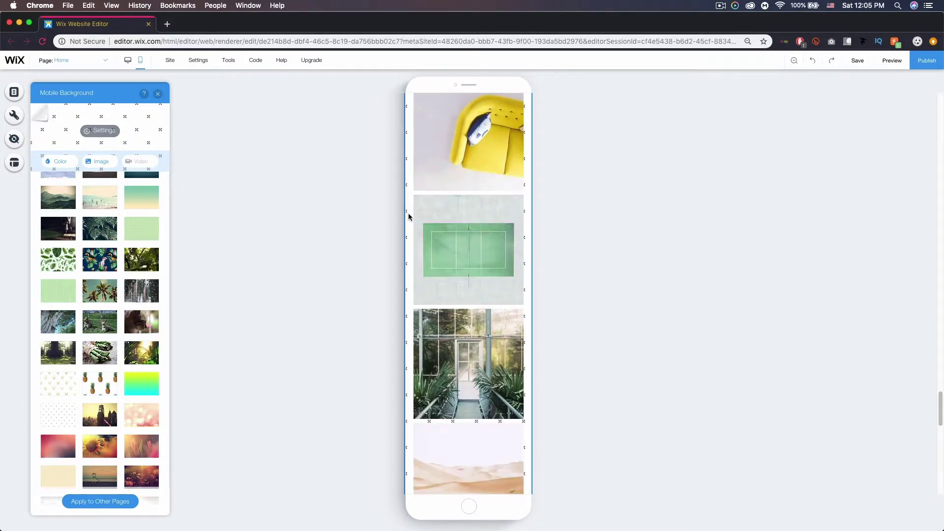
scroll(407, 216, up, 3)
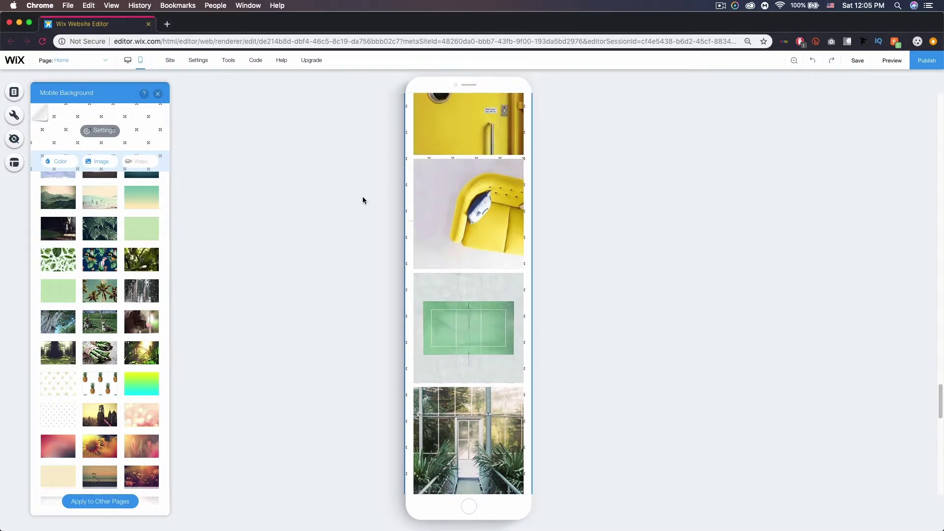
click(100, 131)
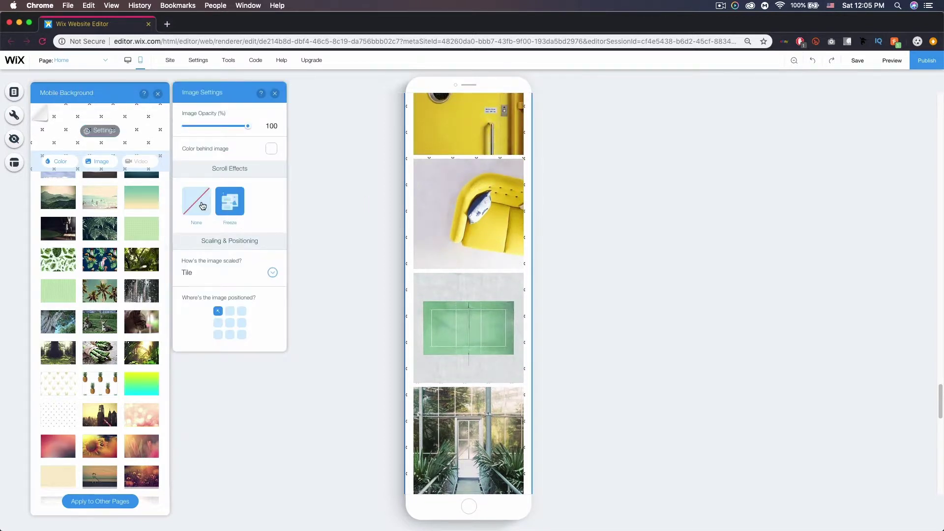
click(196, 202)
click(386, 233)
scroll(393, 229, down, 2)
scroll(393, 229, up, 4)
scroll(393, 229, up, 5)
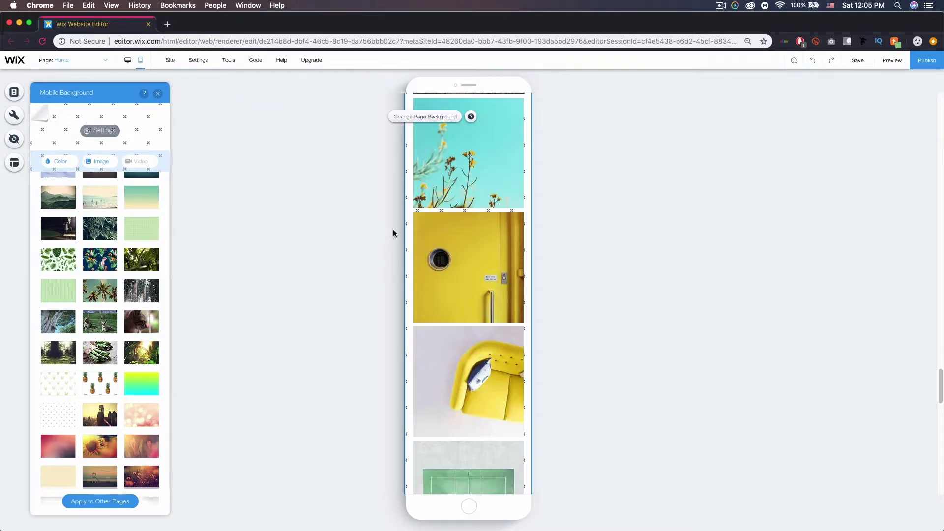
scroll(390, 229, down, 4)
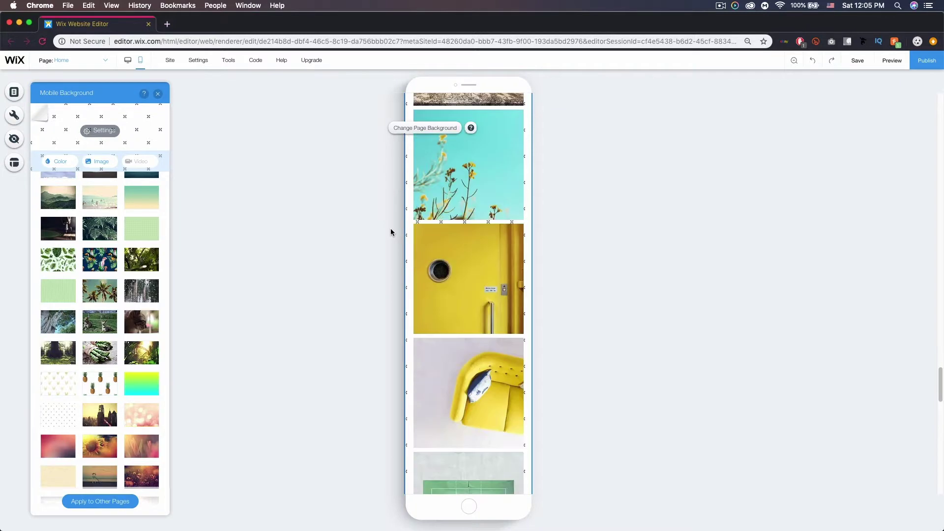
click(101, 131)
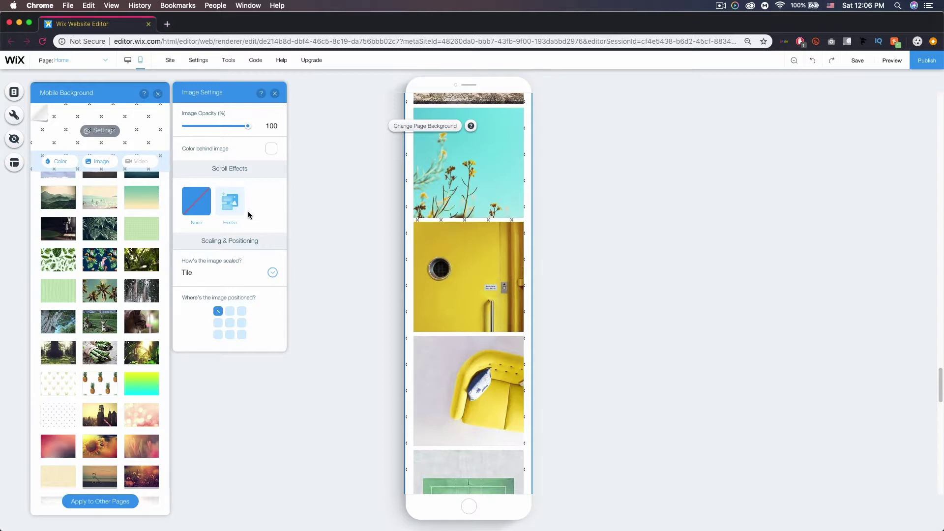
Apply the Tropical Plant fern image as the mobile background with its scaling set to Tile
mouse_move(100, 231)
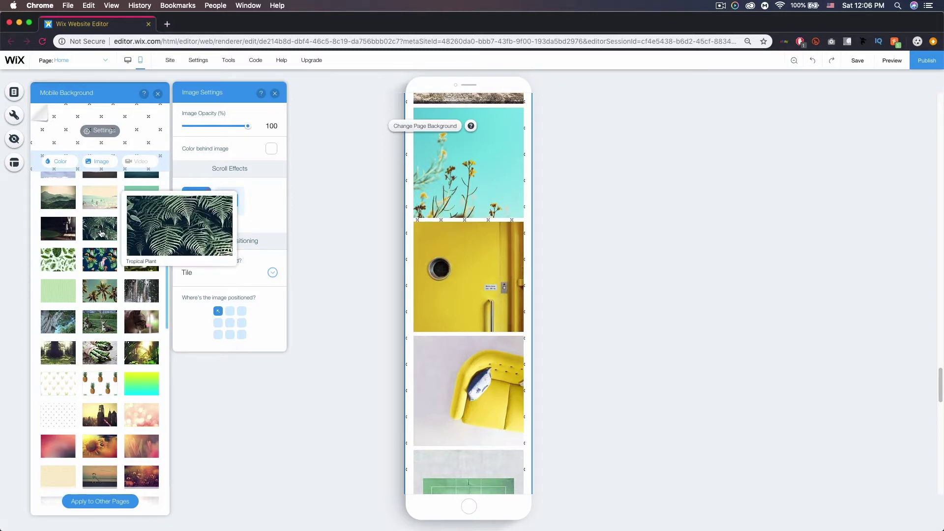
click(100, 231)
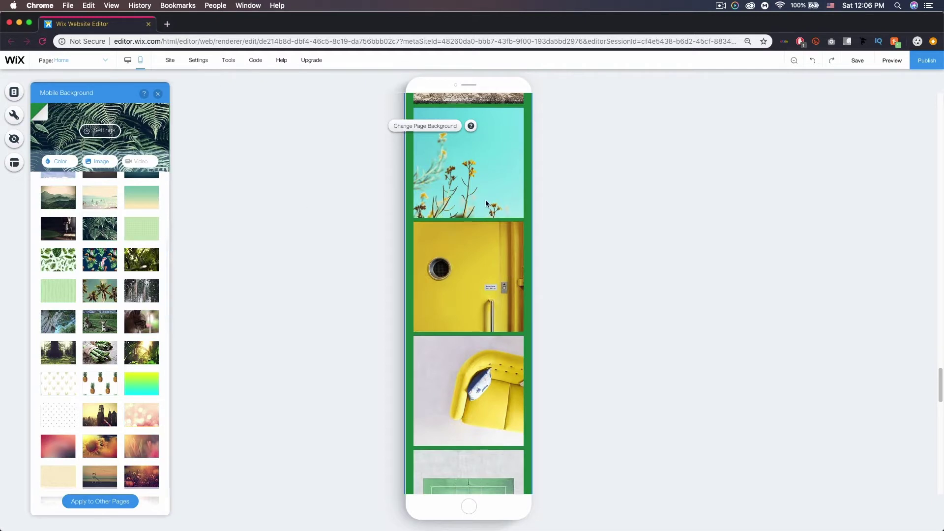
click(100, 130)
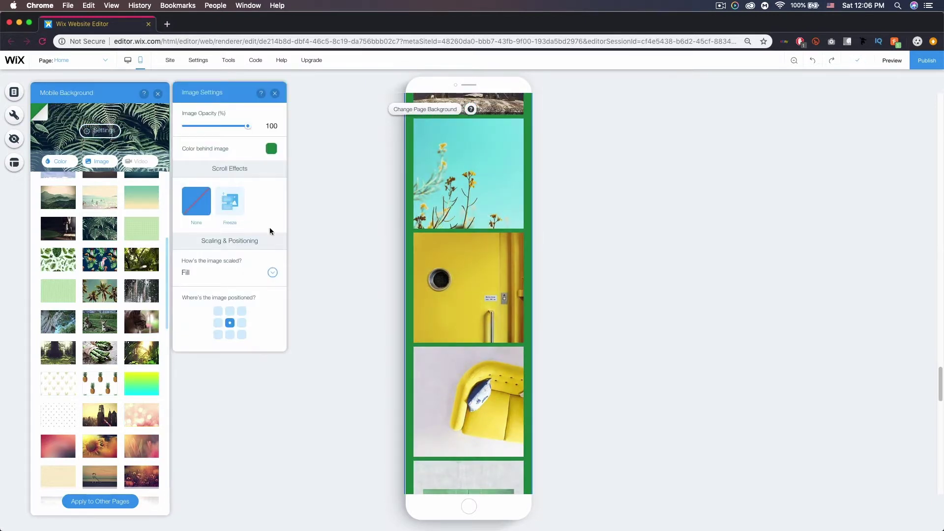
click(260, 278)
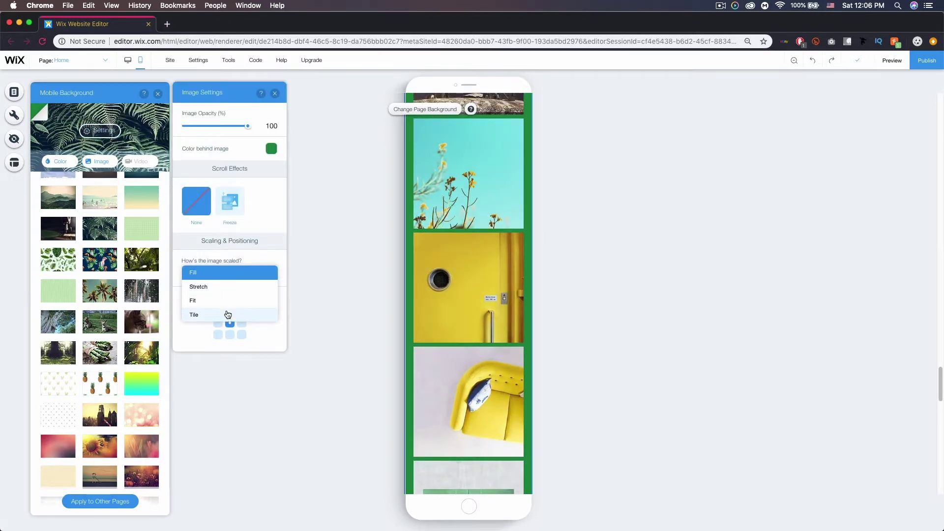
click(228, 316)
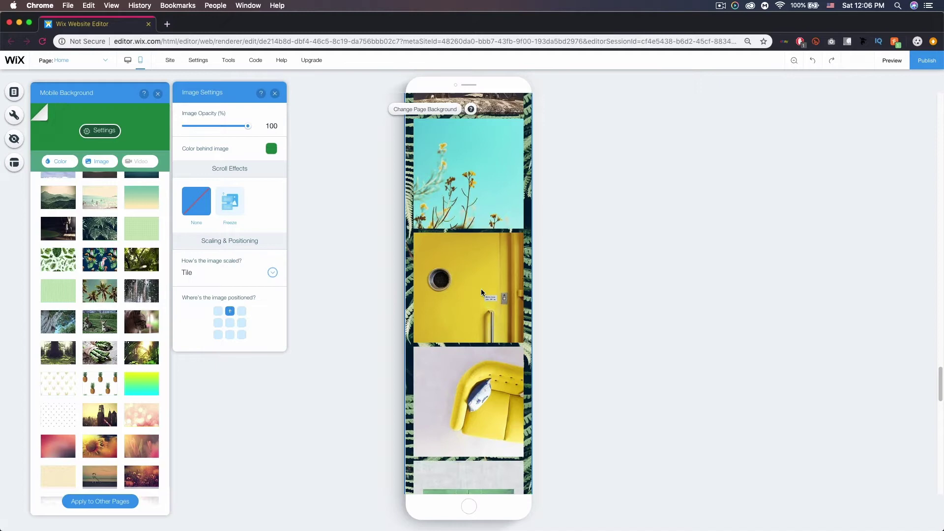
click(366, 256)
scroll(438, 235, down, 10)
scroll(439, 235, down, 8)
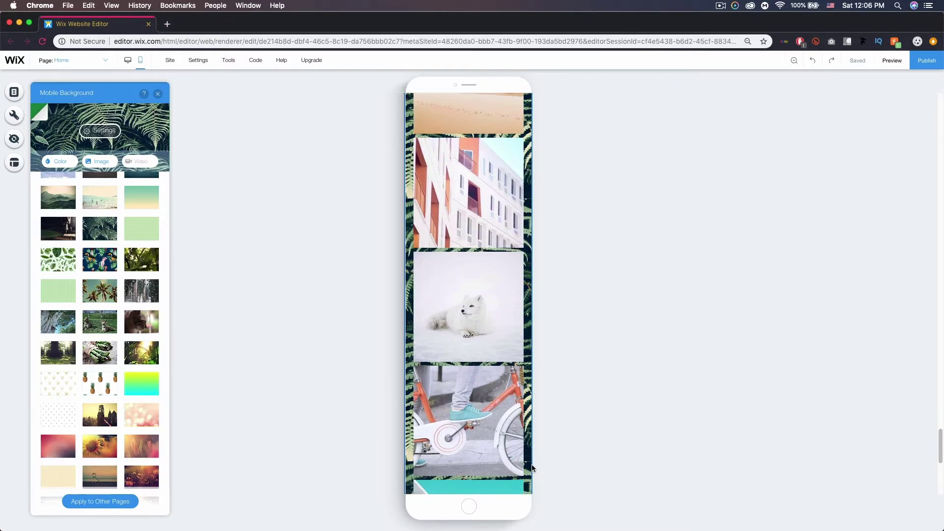
scroll(536, 447, down, 5)
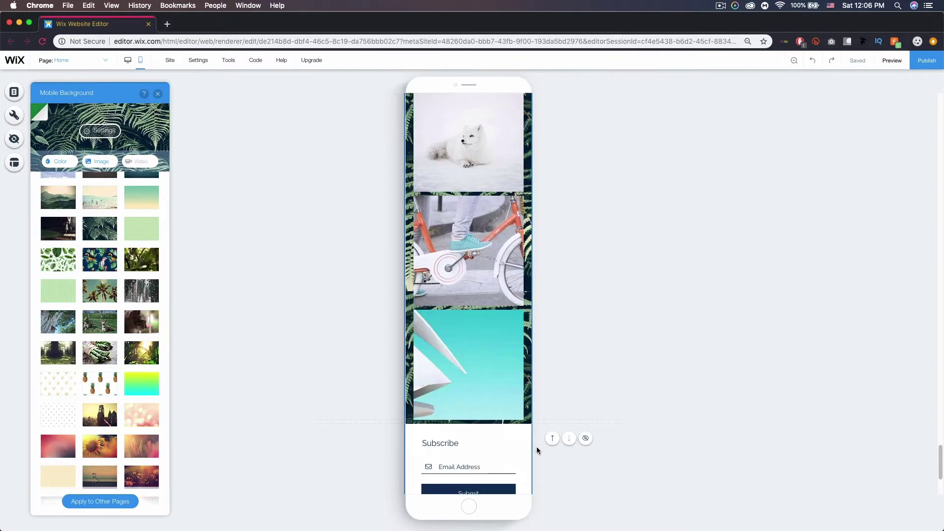
Switch the mobile background to the small X-pattern image and open its settings
click(99, 130)
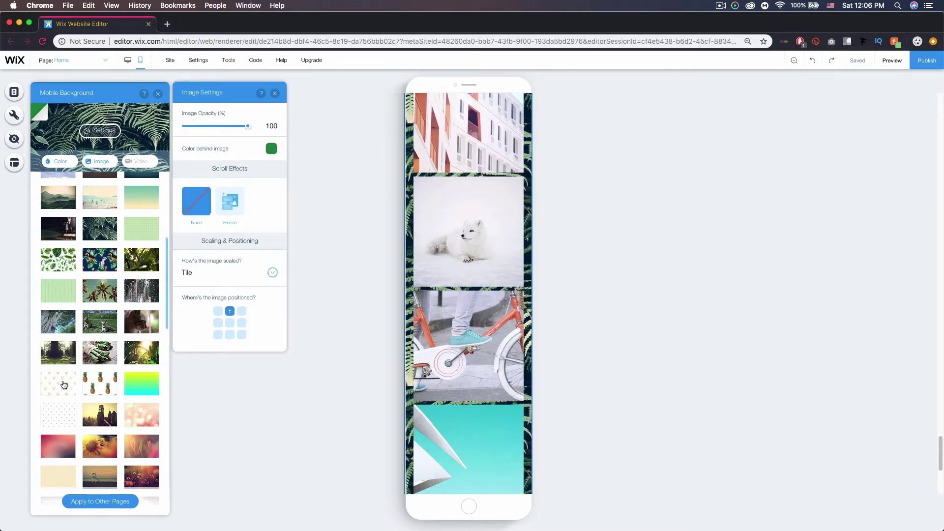
click(63, 385)
click(108, 132)
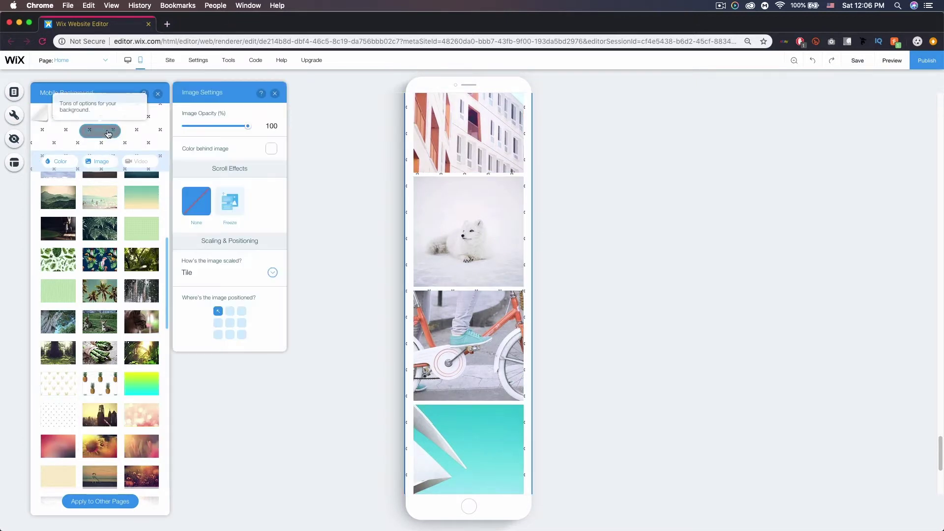
Try Fit, Stretch and Fill scaling for the X-pattern, then choose Tile
click(272, 273)
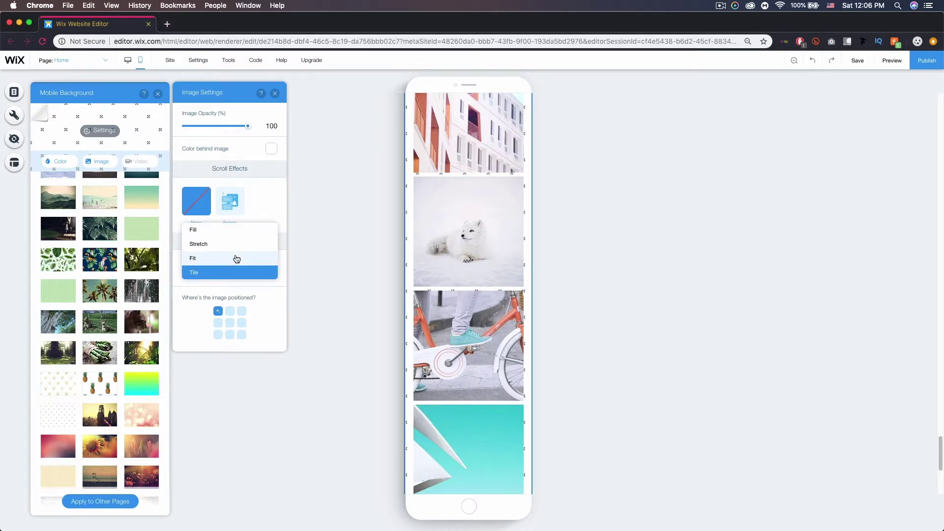
click(237, 258)
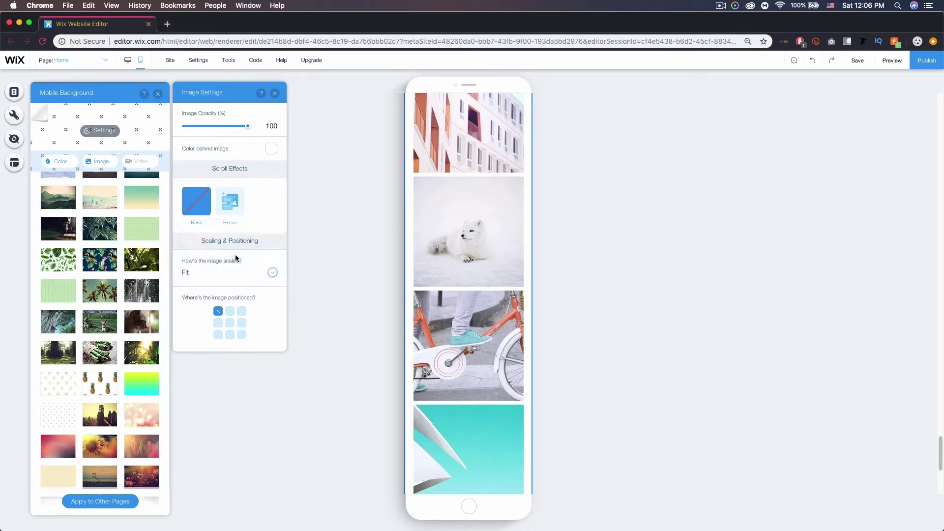
click(272, 273)
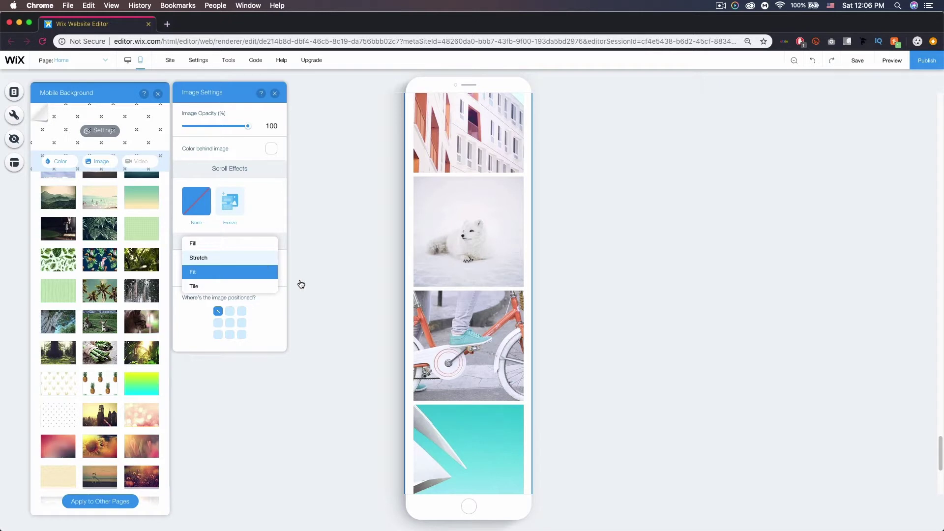
click(254, 259)
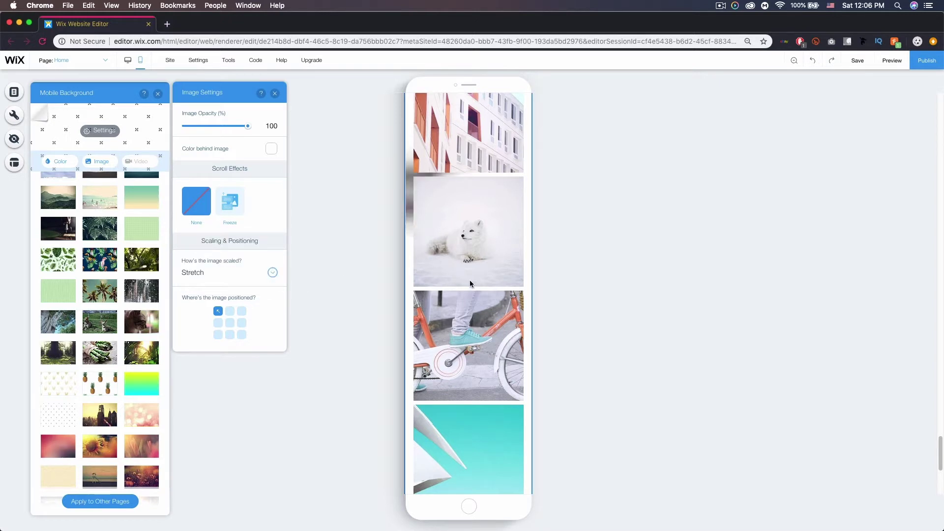
click(269, 276)
click(238, 256)
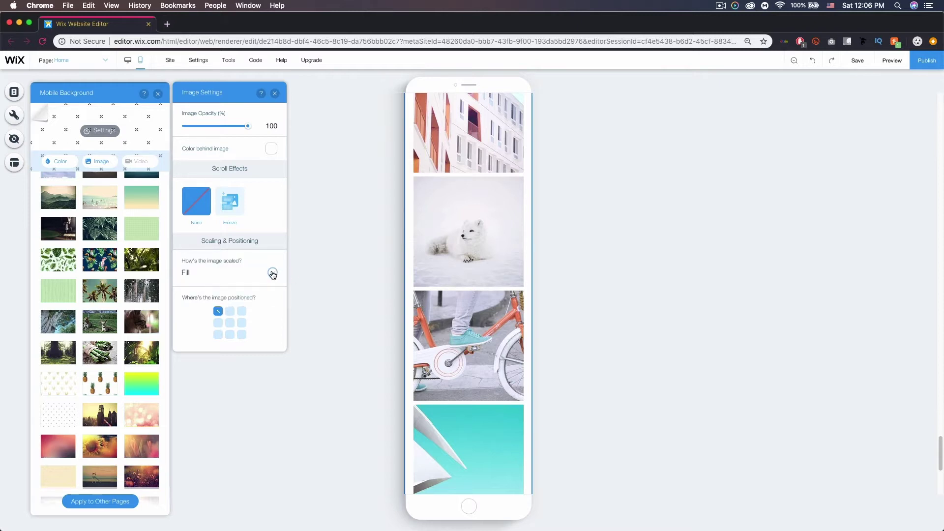
click(273, 274)
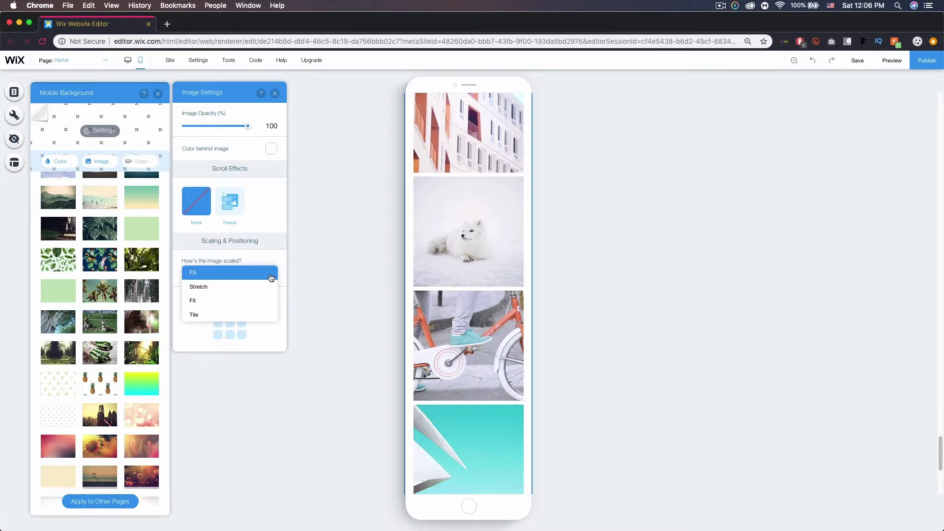
click(244, 315)
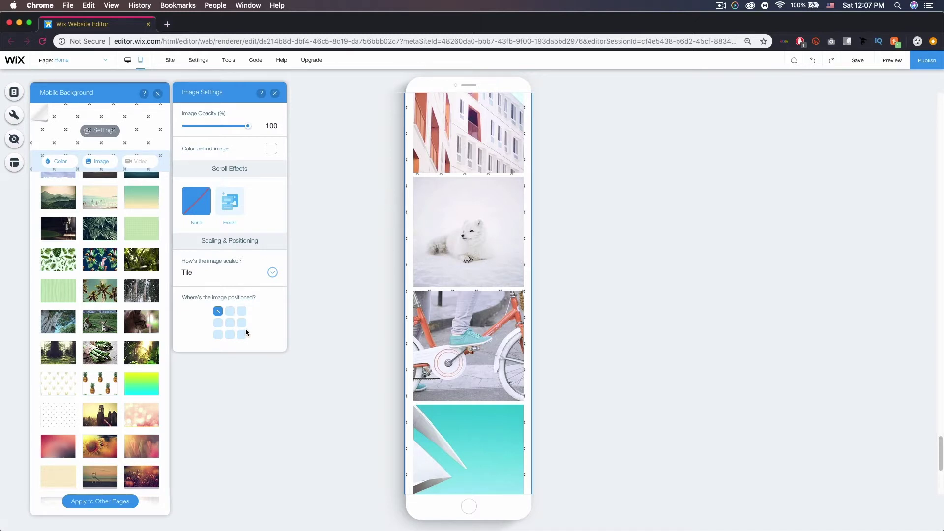
Try several tile anchor positions, settling on top centre, and close the image settings
click(218, 324)
click(218, 312)
click(228, 312)
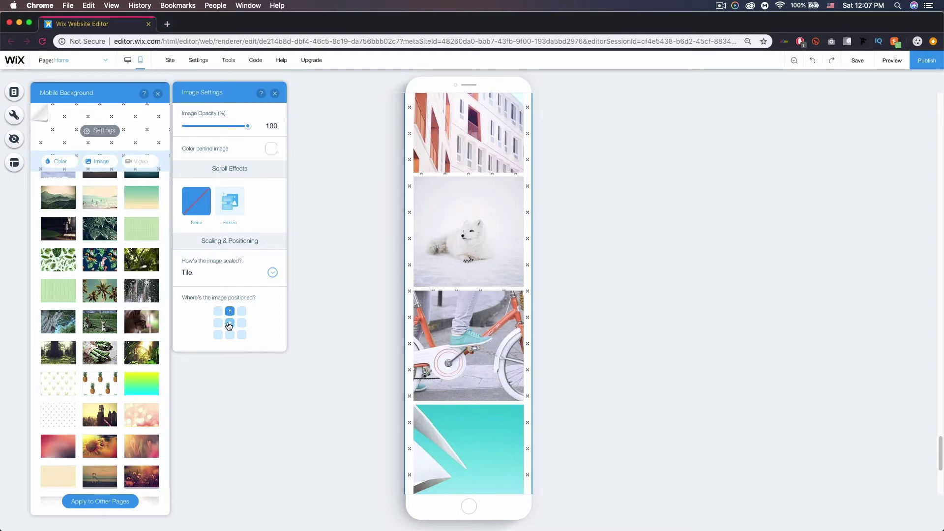
click(230, 322)
click(230, 336)
click(242, 335)
click(242, 312)
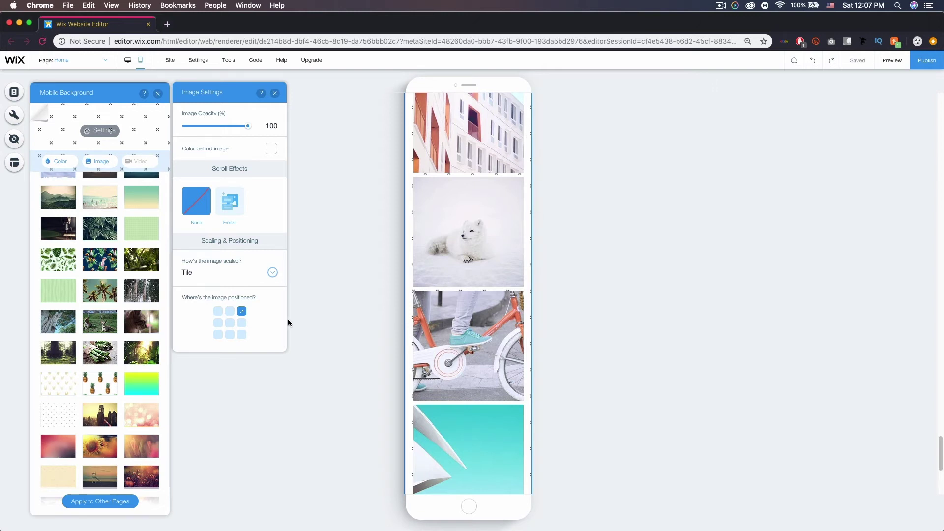
click(230, 312)
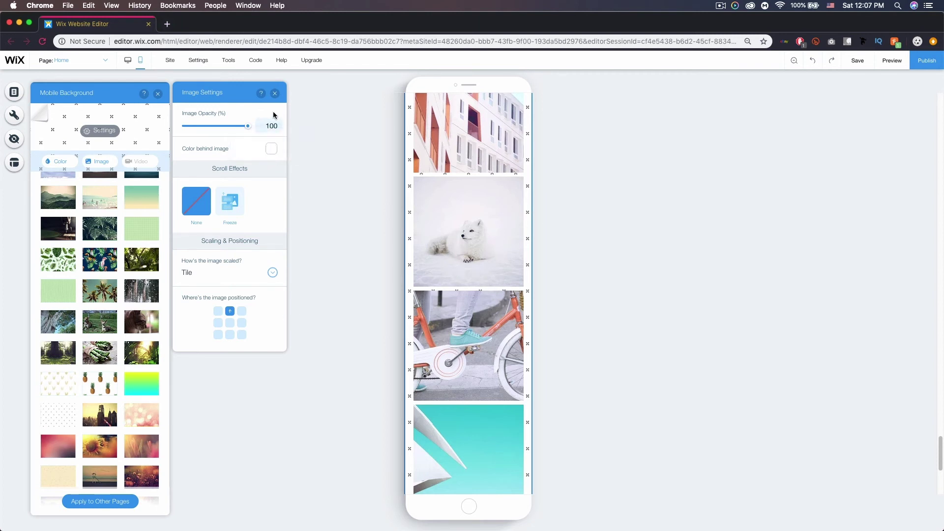
click(275, 94)
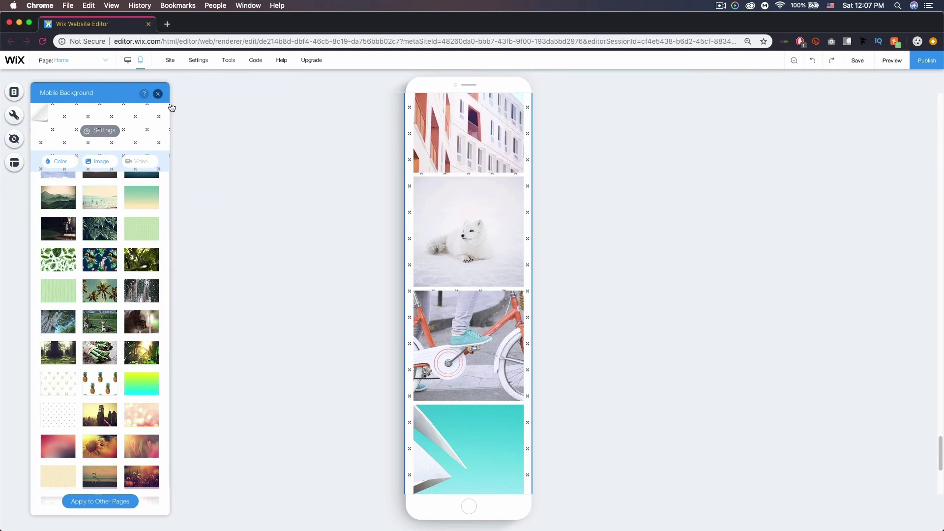
Close the Mobile Background panel, then reopen it via Change Page Background
click(157, 93)
scroll(396, 214, up, 3)
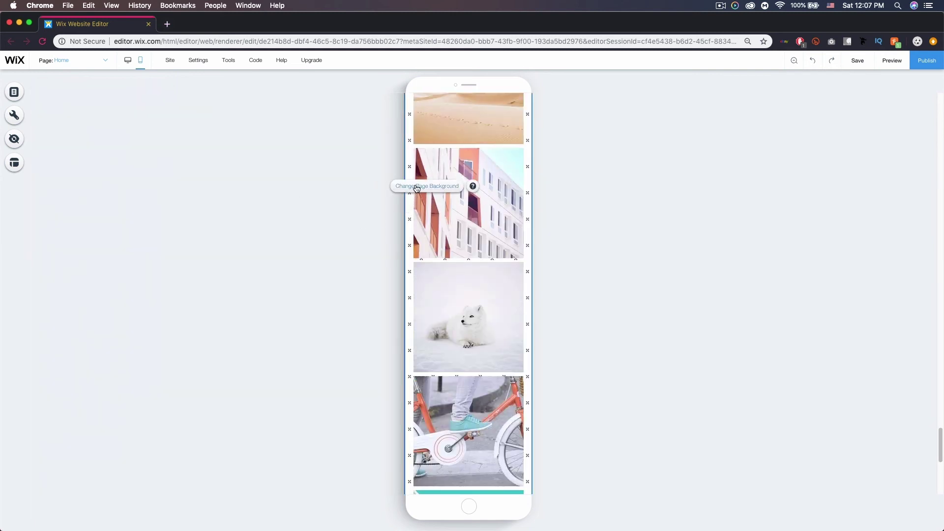
click(416, 186)
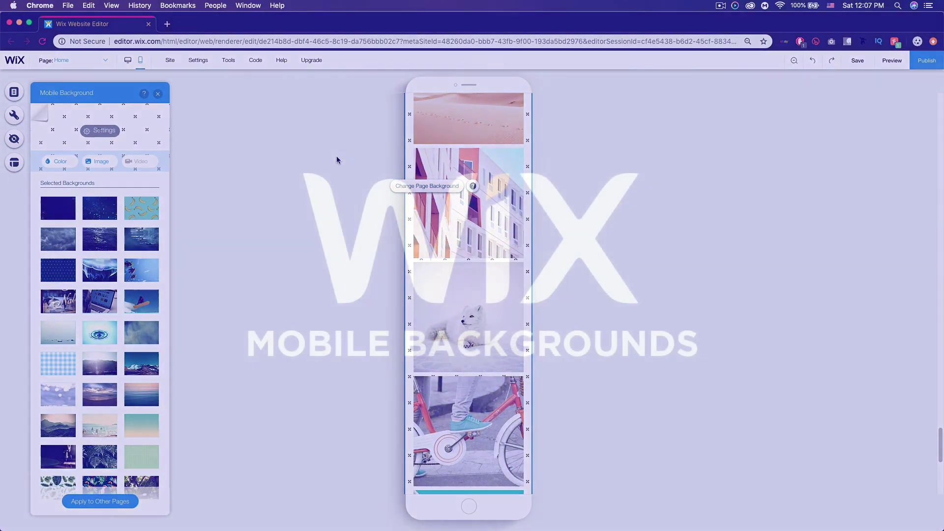